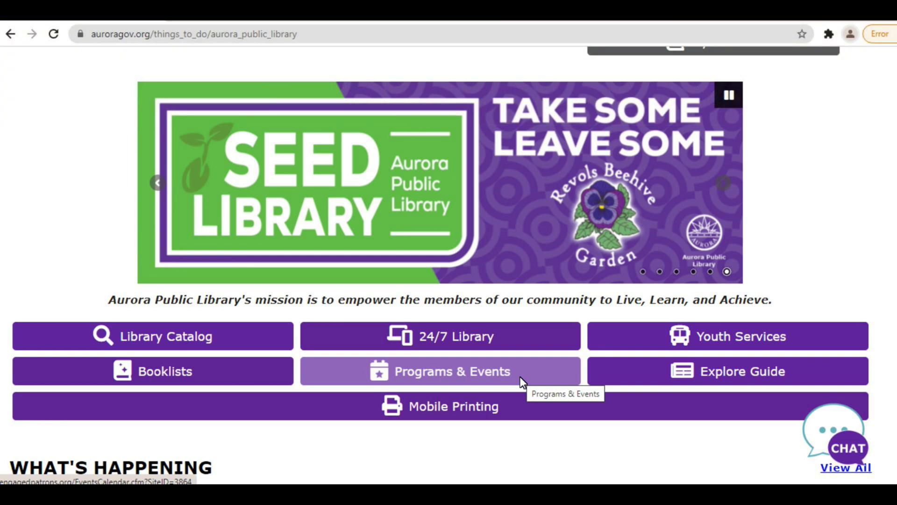
# - On the registration sign-in page, enter the account email and password, then switch to the Signup form
pyautogui.click(522, 382)
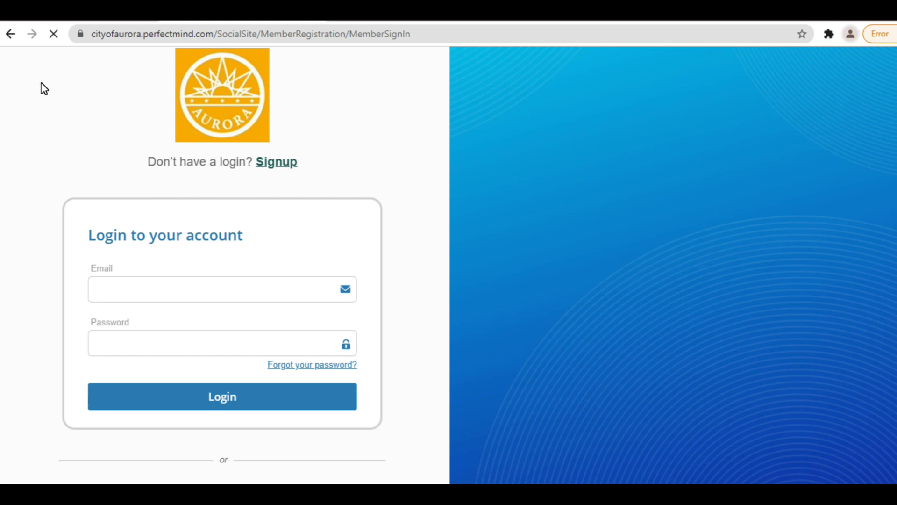
pyautogui.click(171, 290)
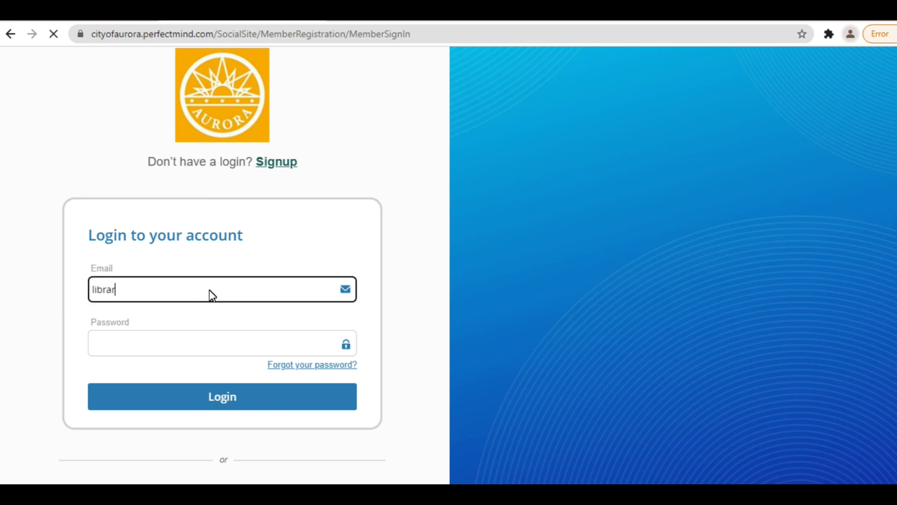
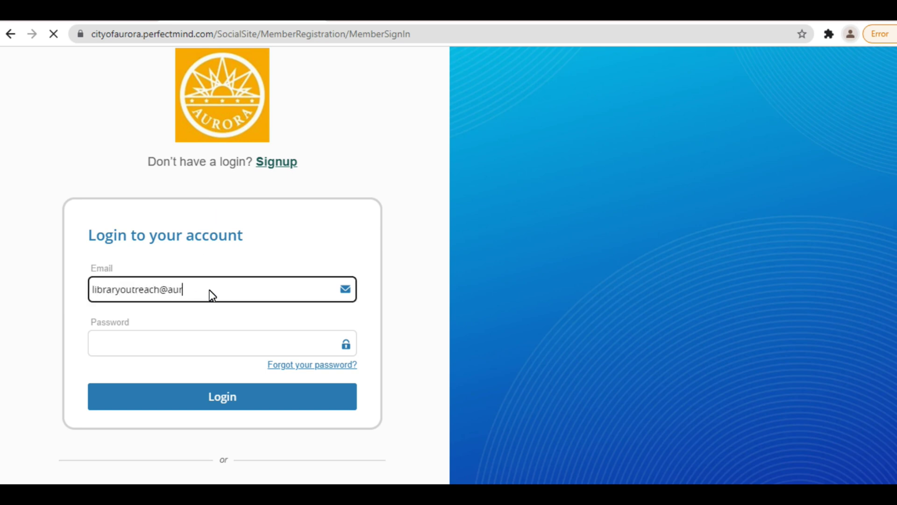
pyautogui.press('Tab')
pyautogui.write('********')
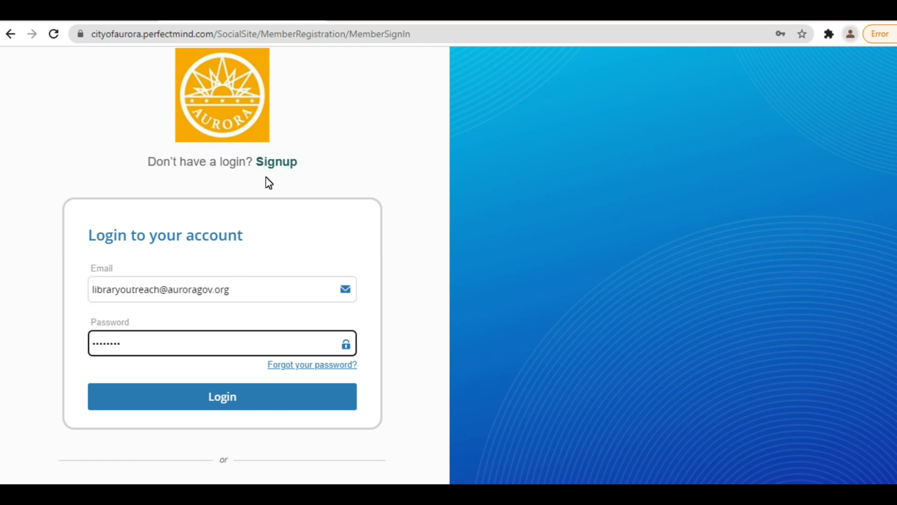
pyautogui.click(273, 164)
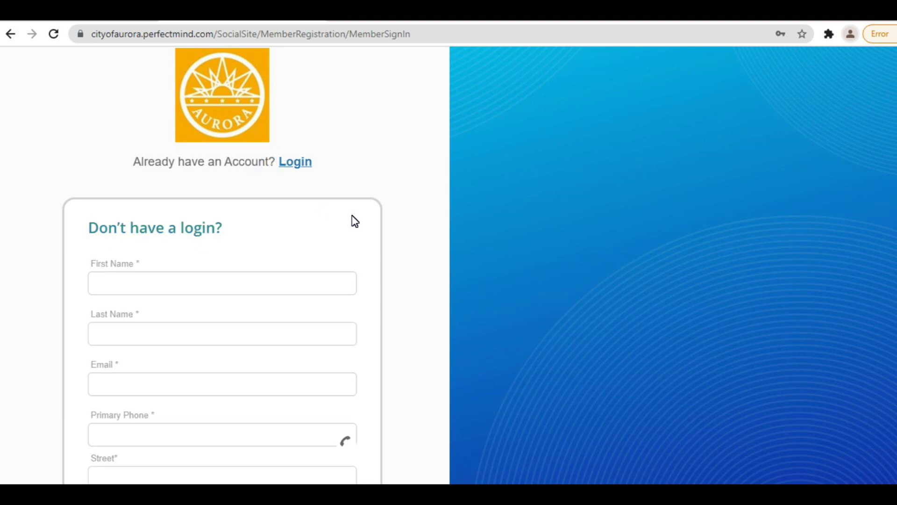
pyautogui.scroll(-2, 373, 229)
pyautogui.scroll(-1, 228, 181)
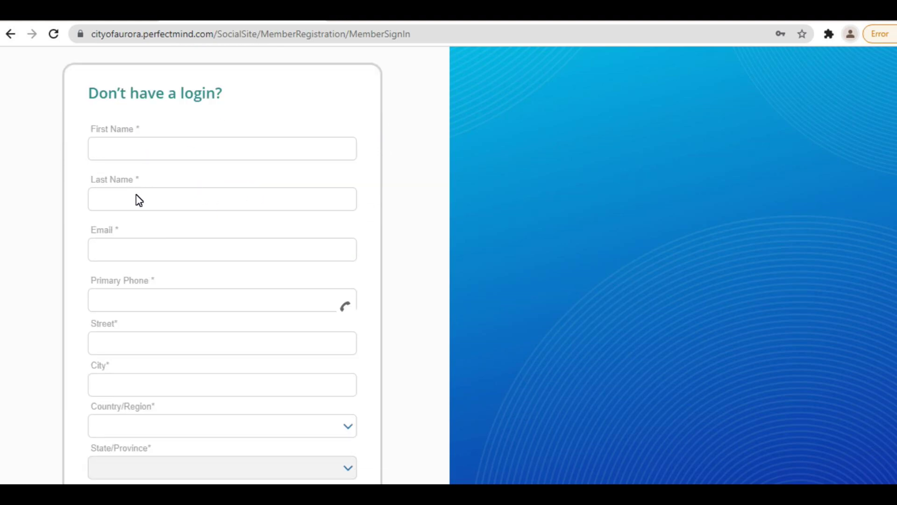
pyautogui.scroll(-1, 126, 250)
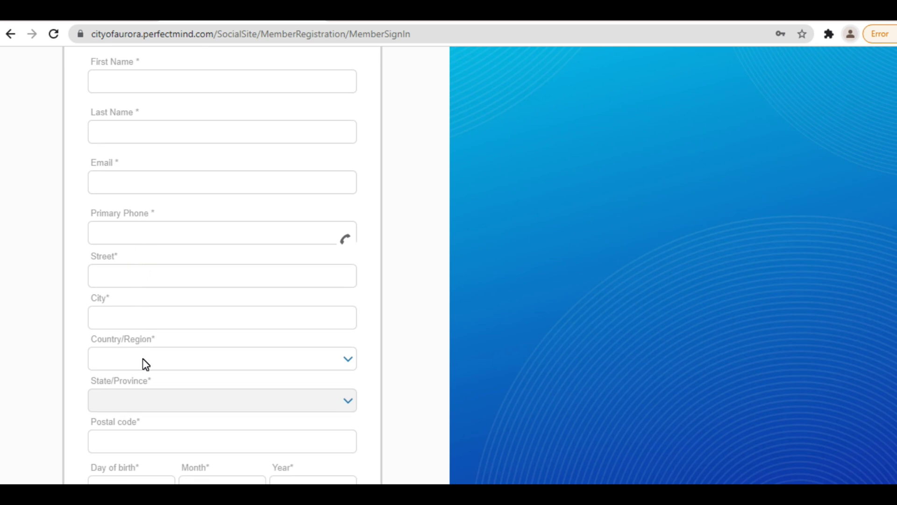
pyautogui.scroll(-2, 148, 397)
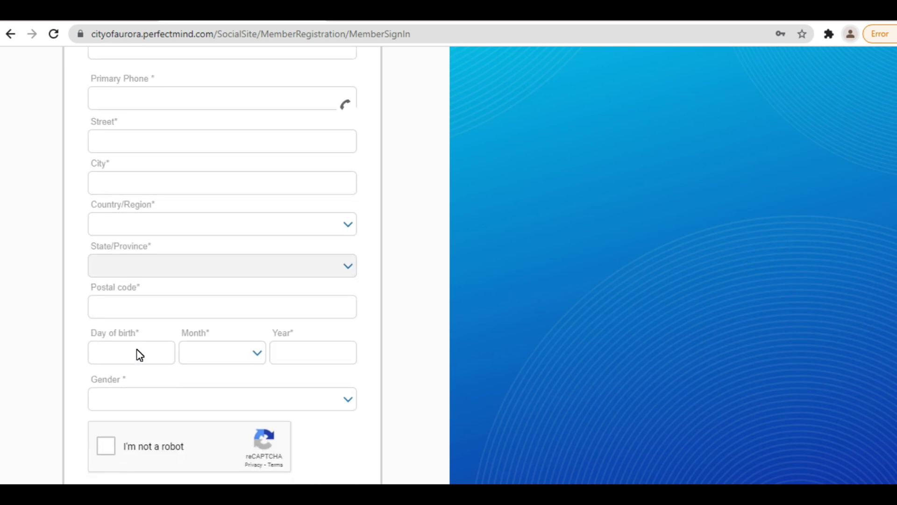
pyautogui.scroll(-1, 145, 348)
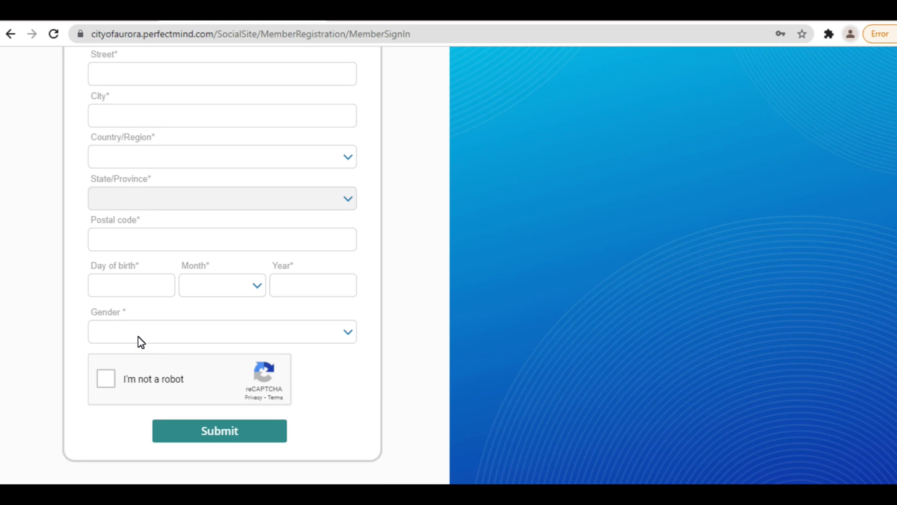
pyautogui.click(110, 384)
pyautogui.scroll(8, 411, 166)
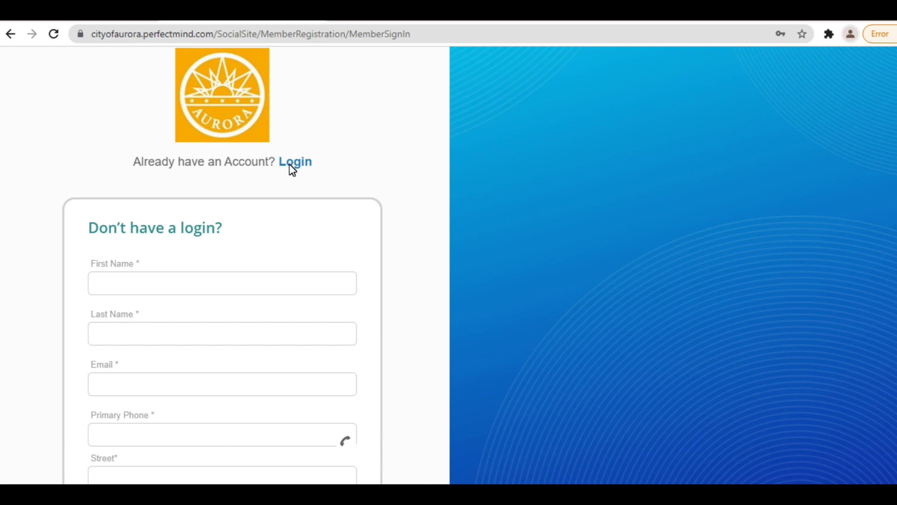
pyautogui.click(289, 165)
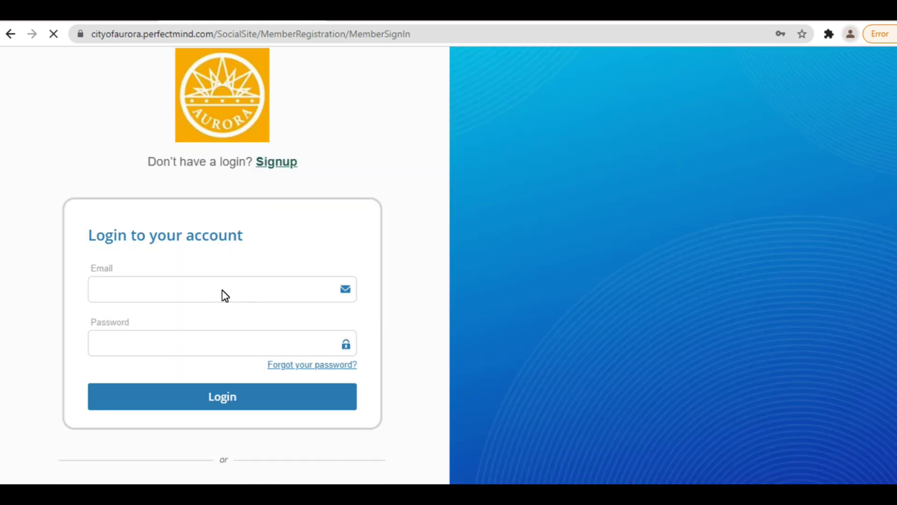
# - Sign in with the library account's email and password and open the account holder's details for editing
pyautogui.click(222, 290)
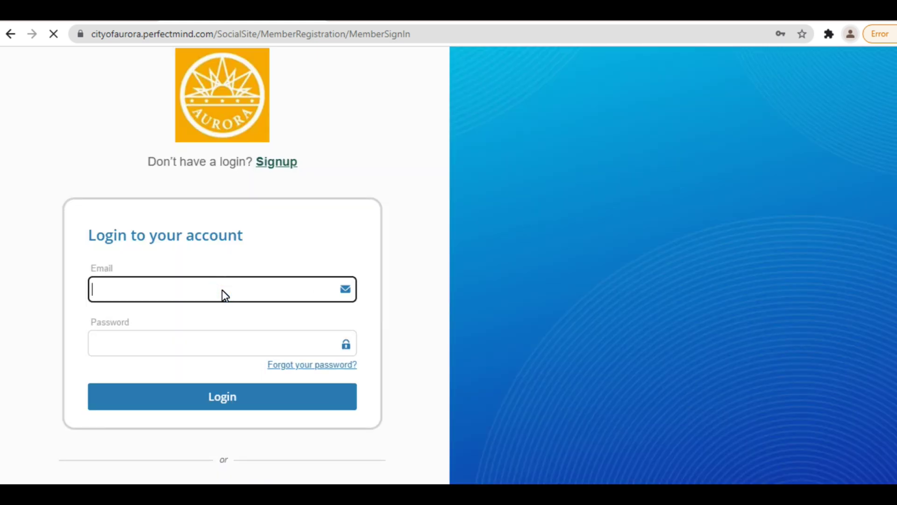
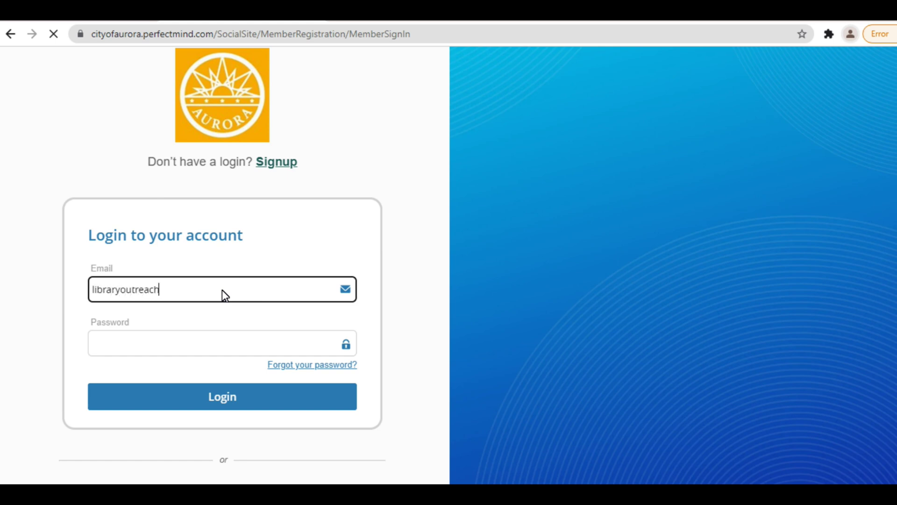
pyautogui.press('Tab')
pyautogui.write('********')
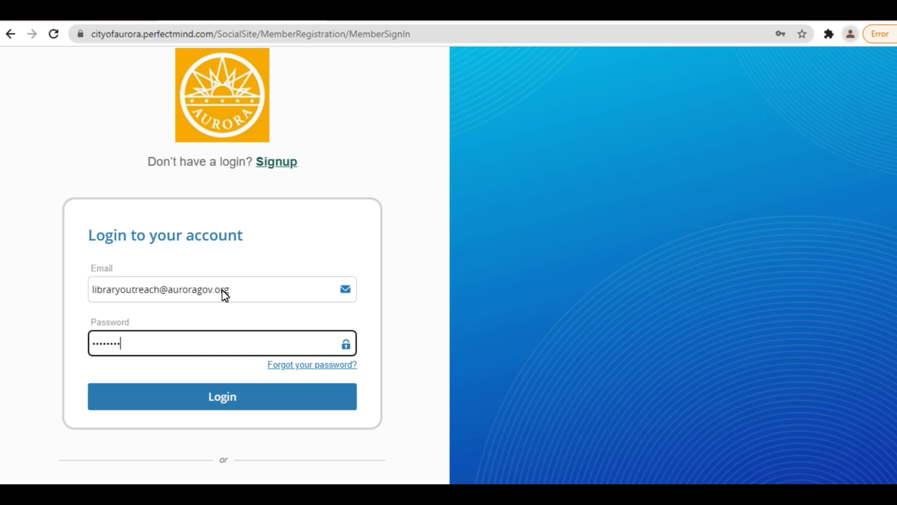
pyautogui.press('Return')
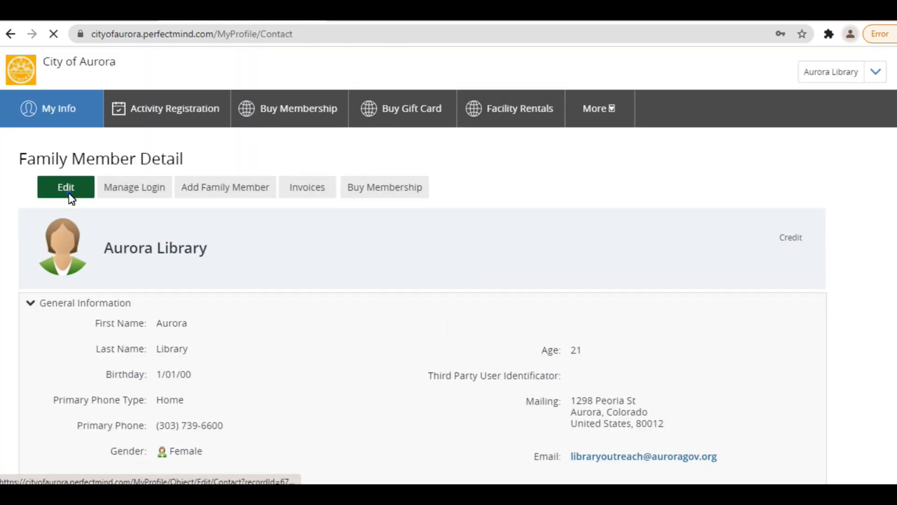
pyautogui.click(68, 193)
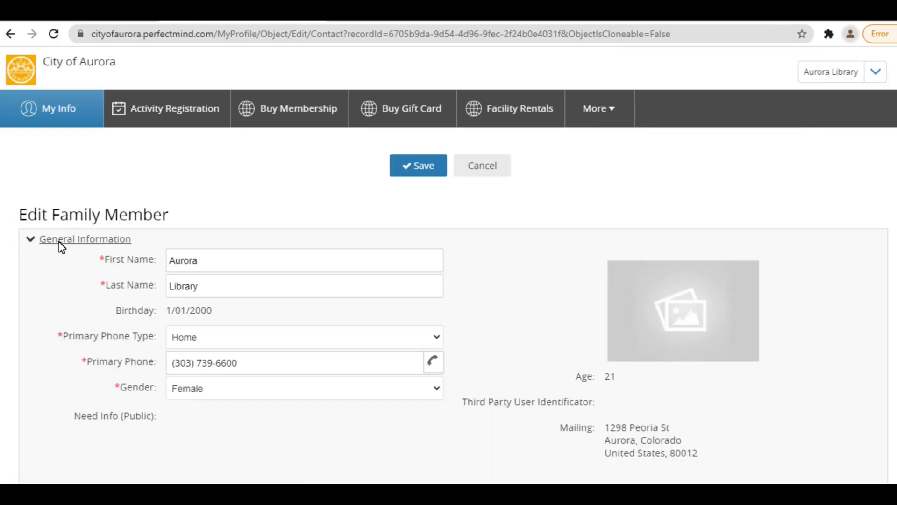
pyautogui.scroll(-1, 330, 258)
pyautogui.scroll(1, 371, 281)
pyautogui.click(508, 165)
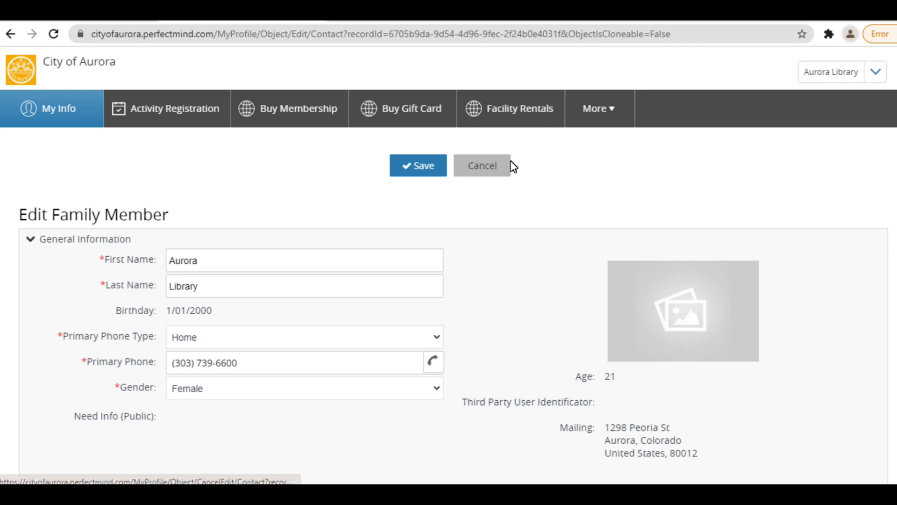
pyautogui.click(141, 190)
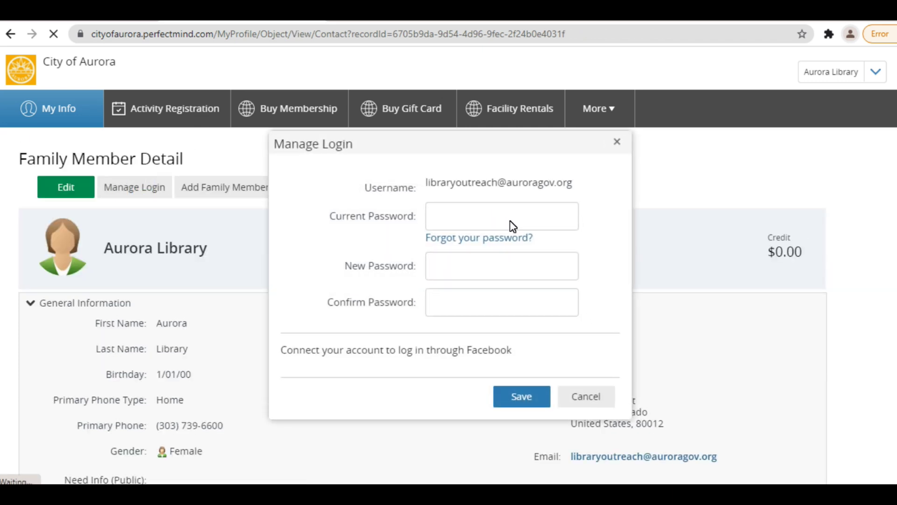
pyautogui.click(578, 394)
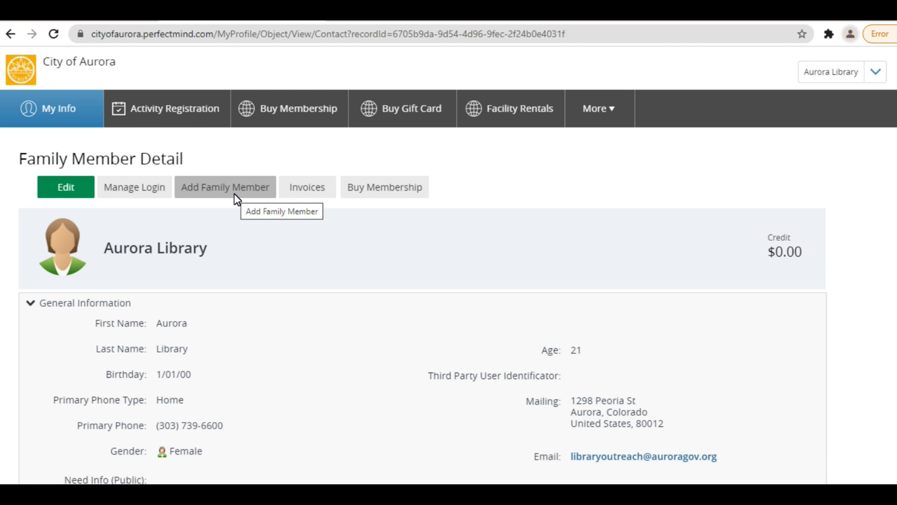
# - Add a new family member named 'Library Jr.' with birth date January 01 2010
pyautogui.click(235, 194)
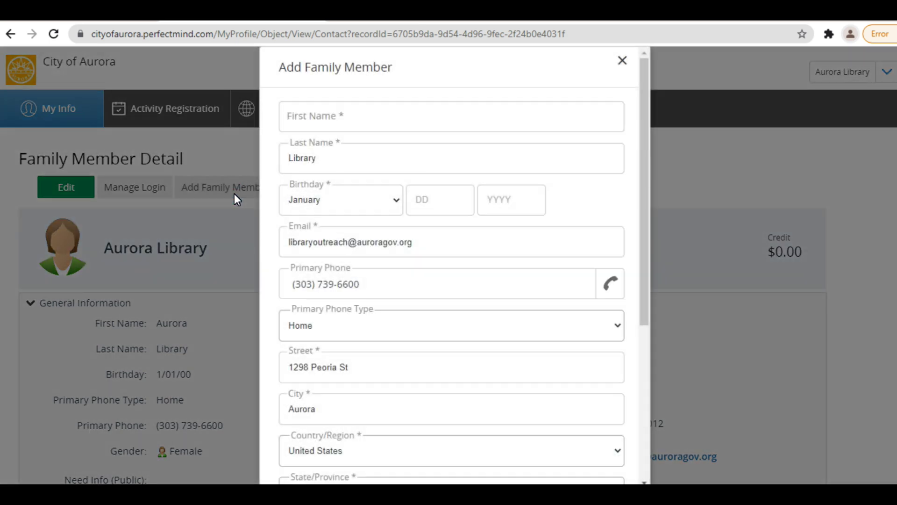
pyautogui.click(435, 104)
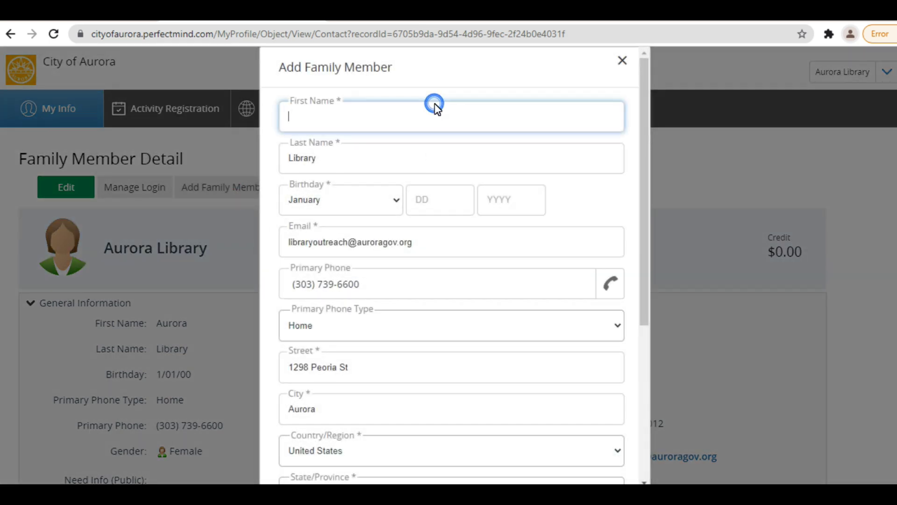
pyautogui.write('Library Jr.')
pyautogui.click(389, 200)
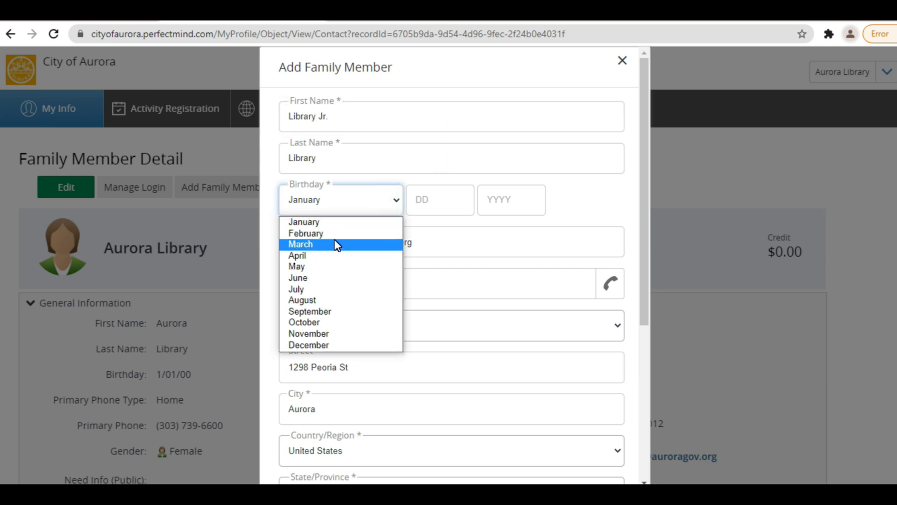
pyautogui.click(341, 222)
pyautogui.click(439, 199)
pyautogui.write('01')
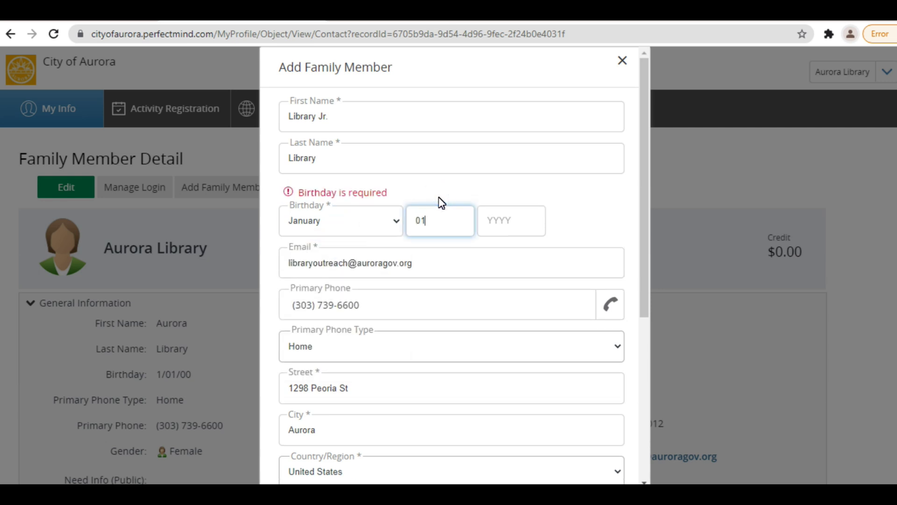
pyautogui.click(511, 223)
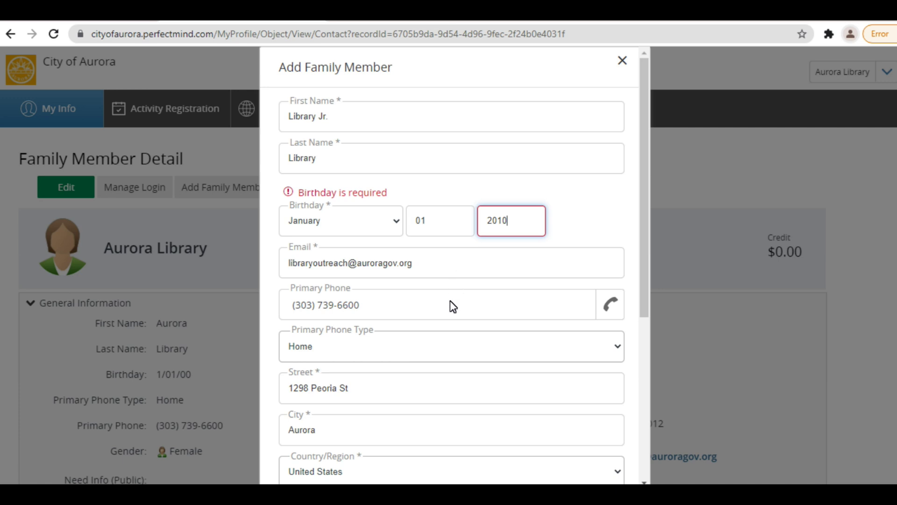
# - Set gender to Male, main contact to 'Aurora Library' and relation to Mother, then submit
pyautogui.scroll(-2, 405, 348)
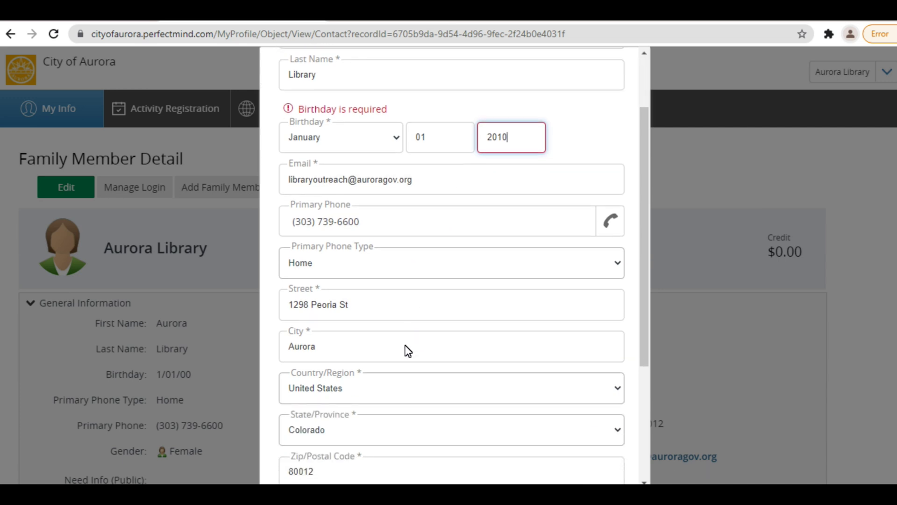
pyautogui.scroll(-3, 405, 348)
pyautogui.click(368, 395)
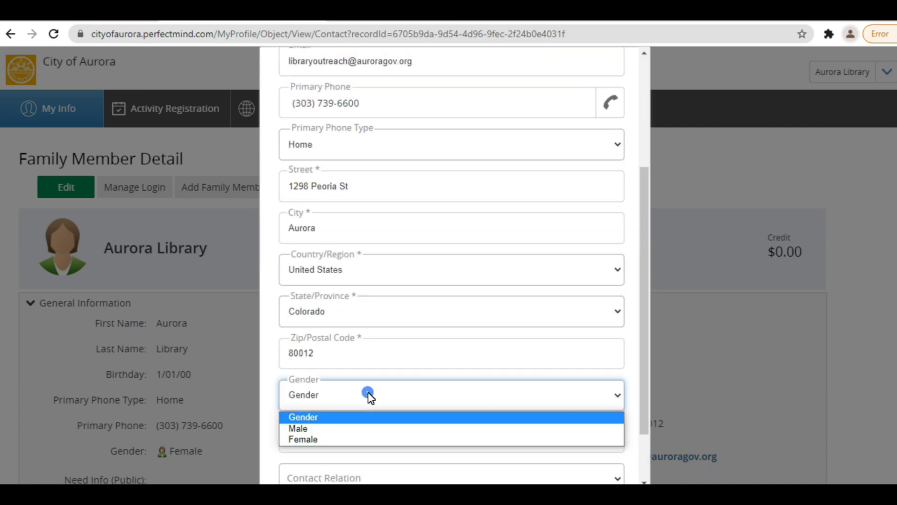
pyautogui.click(341, 427)
pyautogui.click(330, 433)
pyautogui.scroll(-2, 437, 388)
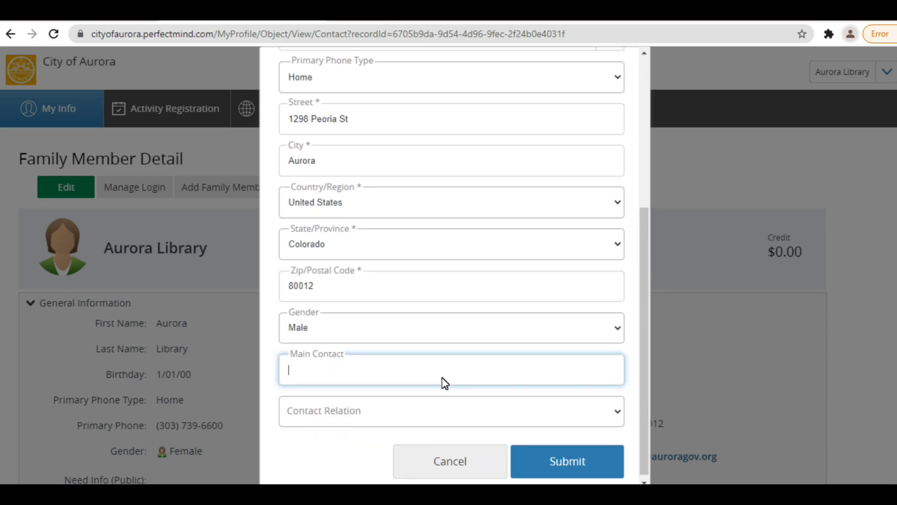
pyautogui.write('Aurora Library')
pyautogui.click(408, 410)
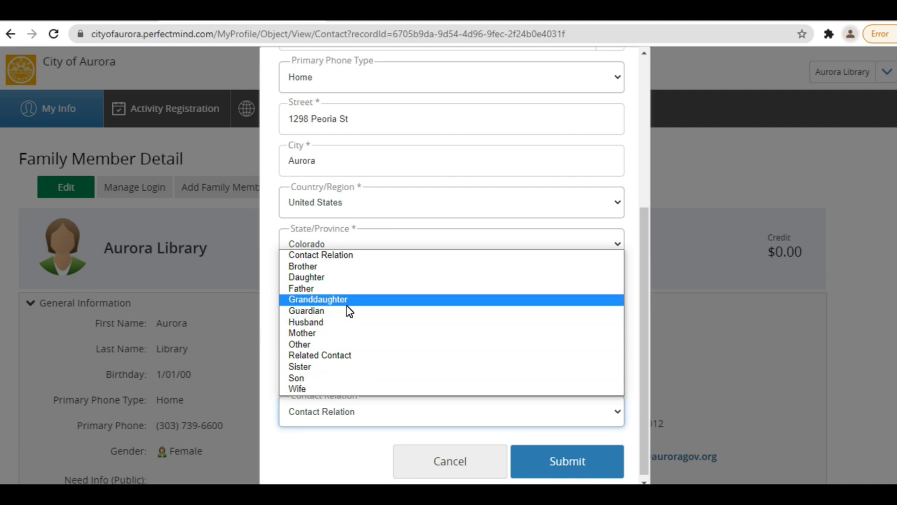
pyautogui.click(326, 333)
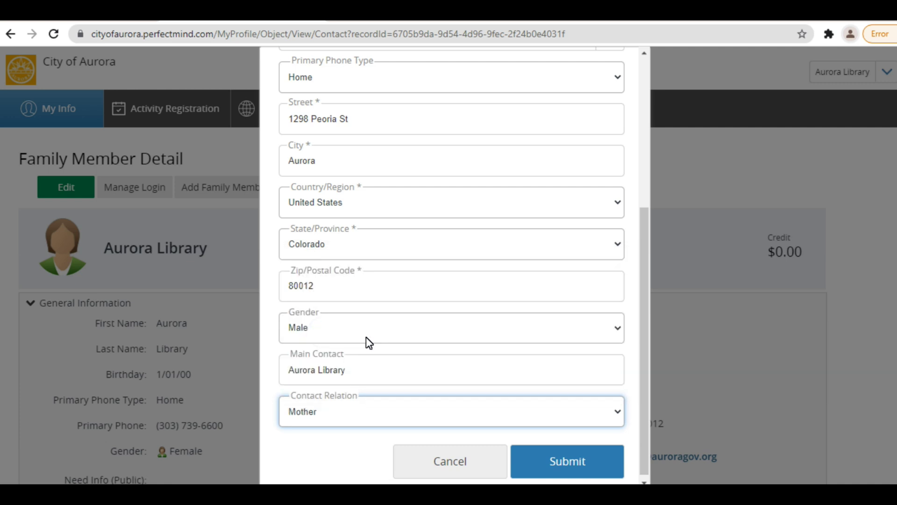
pyautogui.click(587, 464)
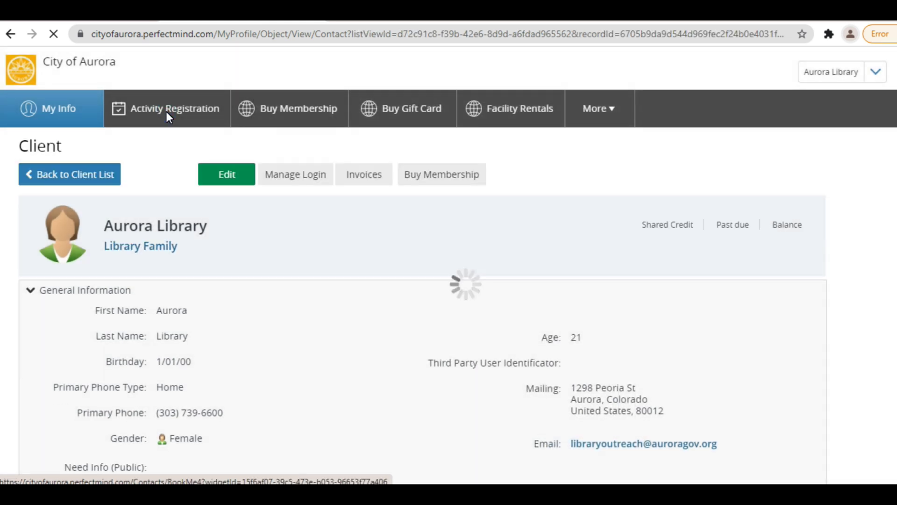
pyautogui.click(167, 111)
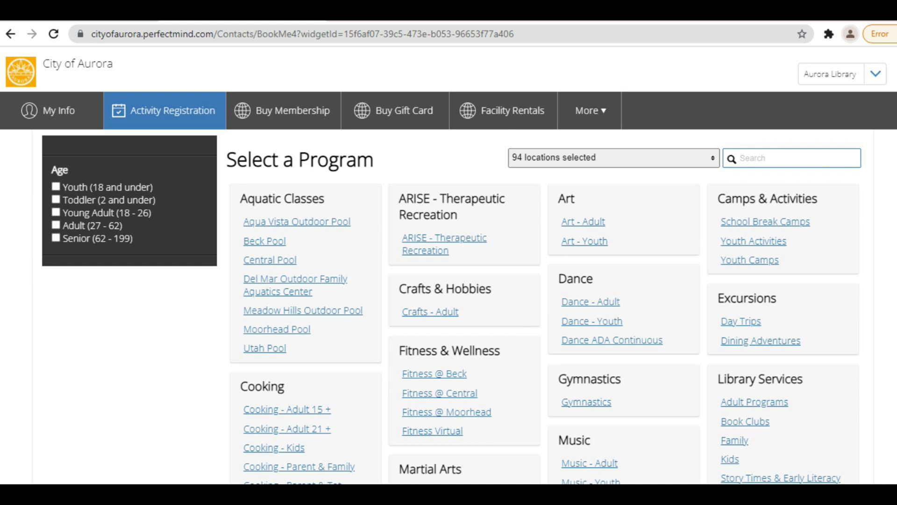
# - Browse the program categories and look through the Book Clubs listings under Library Services
pyautogui.scroll(-2, 852, 259)
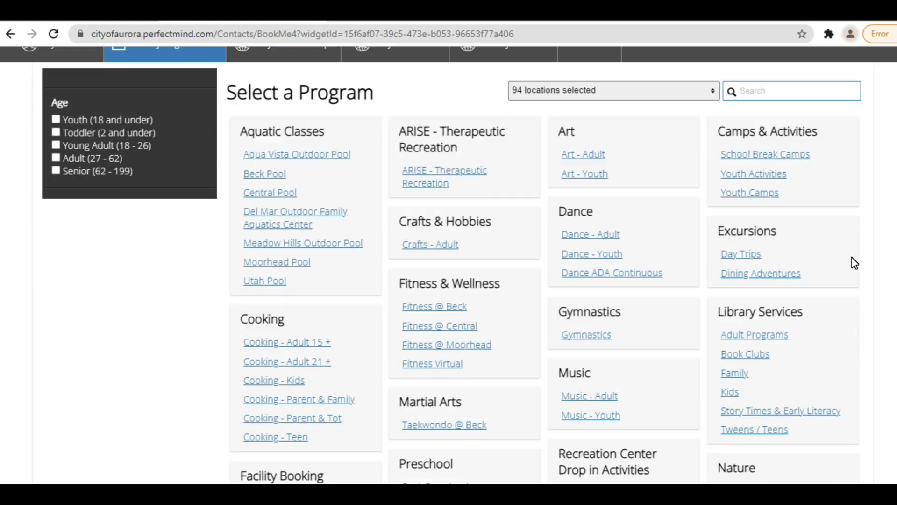
pyautogui.scroll(2, 851, 257)
pyautogui.scroll(-2, 851, 258)
pyautogui.scroll(-2, 854, 263)
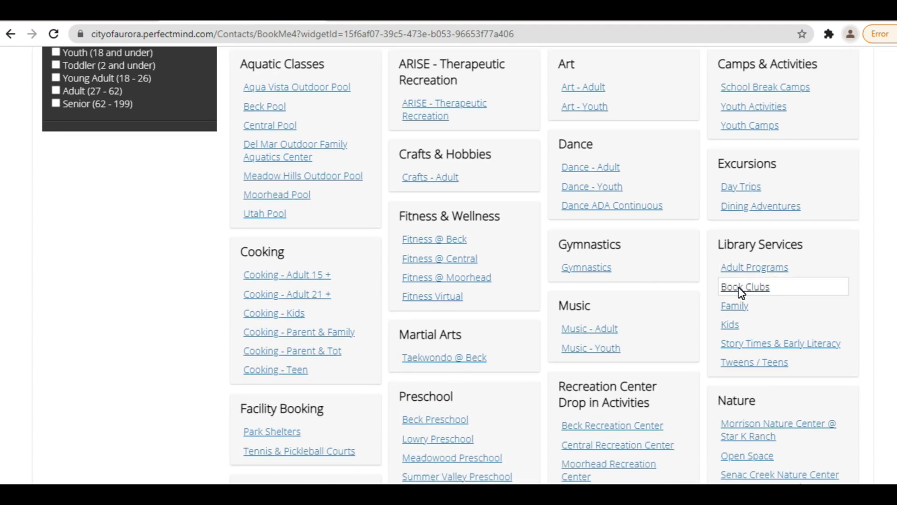
pyautogui.click(754, 288)
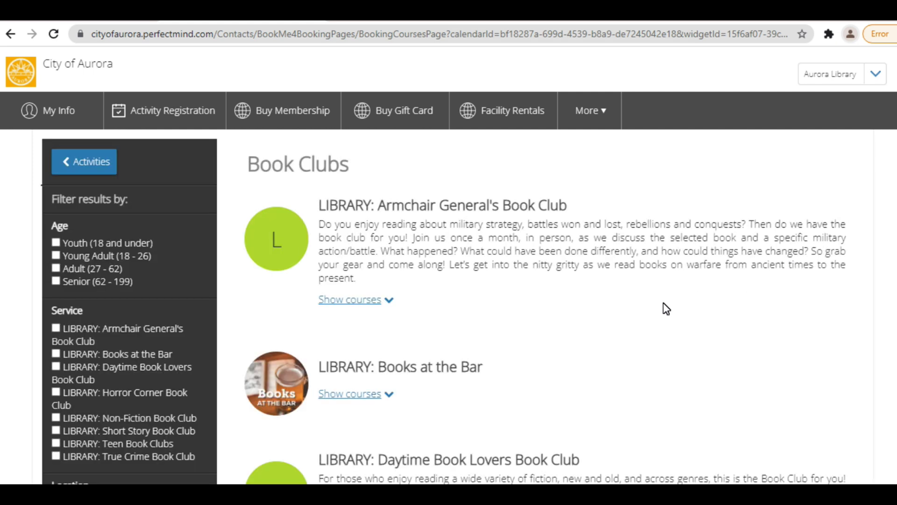
pyautogui.scroll(-2, 666, 309)
pyautogui.scroll(-2, 743, 310)
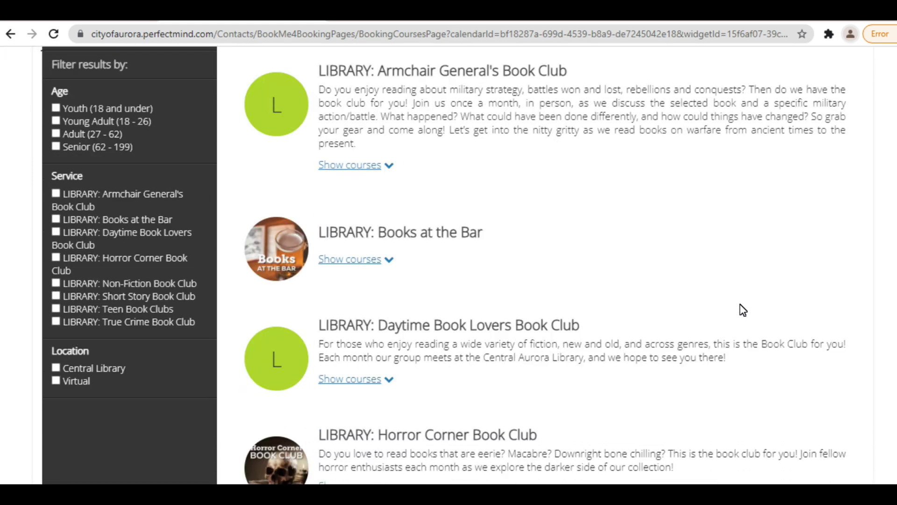
pyautogui.scroll(-1, 743, 310)
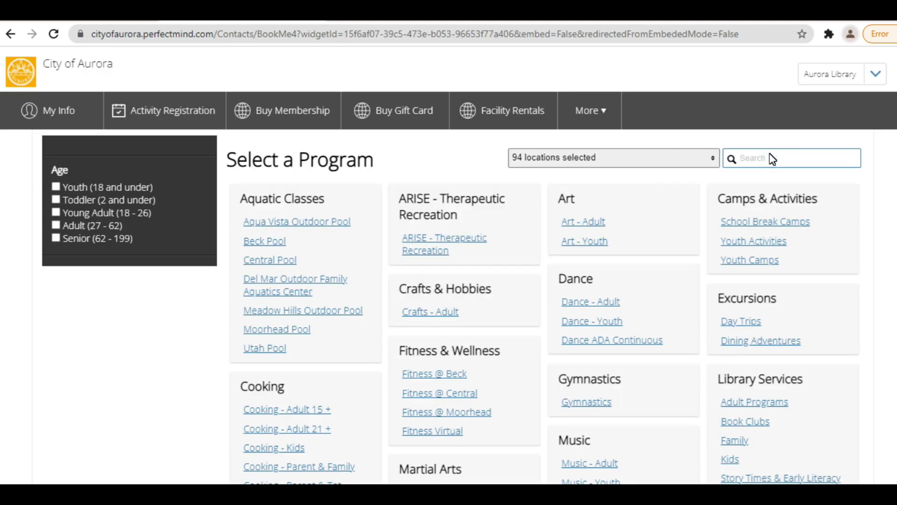
pyautogui.write('Central Library')
pyautogui.click(732, 160)
pyautogui.click(817, 148)
pyautogui.press('Return')
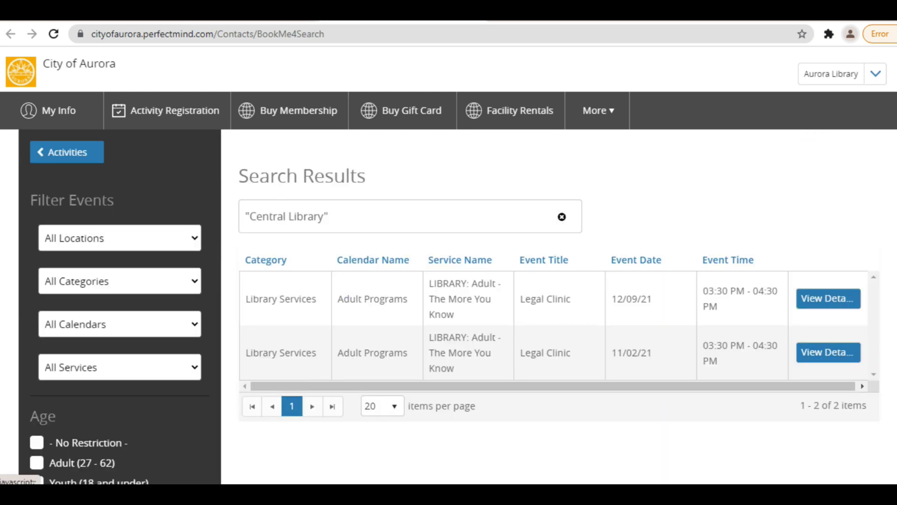
pyautogui.moveTo(312, 305); pyautogui.dragTo(318, 302)
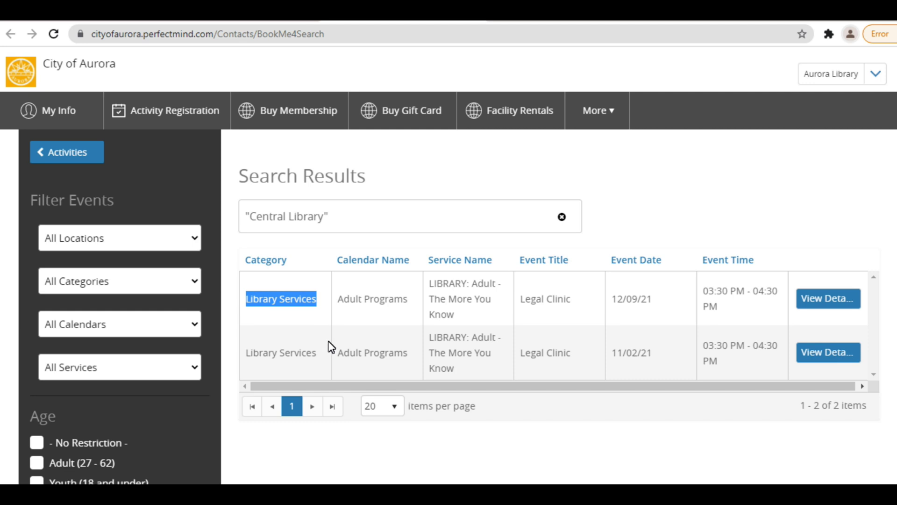
pyautogui.click(303, 324)
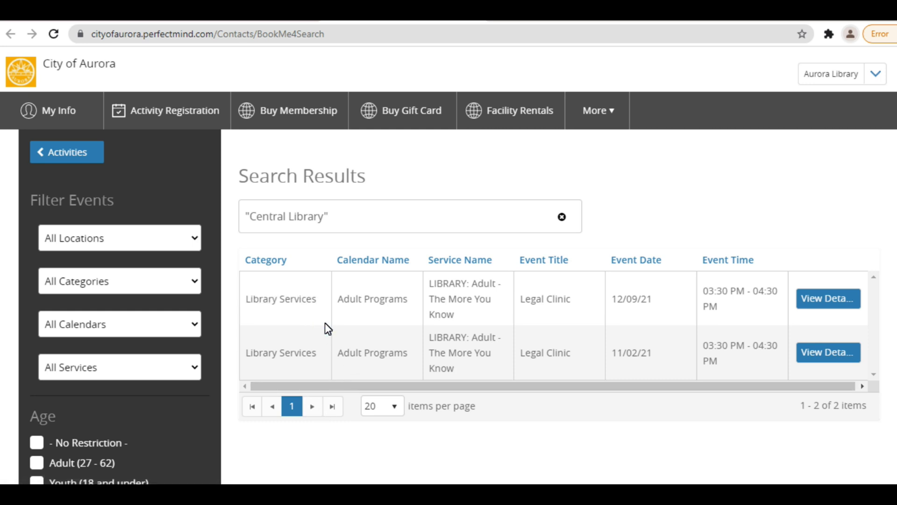
pyautogui.click(71, 150)
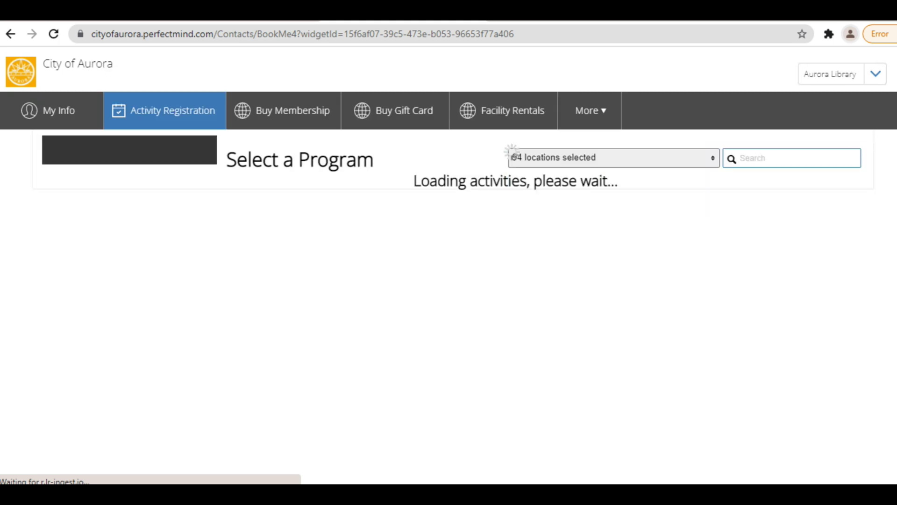
# - Open Book Clubs, list the Books at the Bar sessions, and register for November's 'The Evolution of Alice'
pyautogui.scroll(-2, 231, 441)
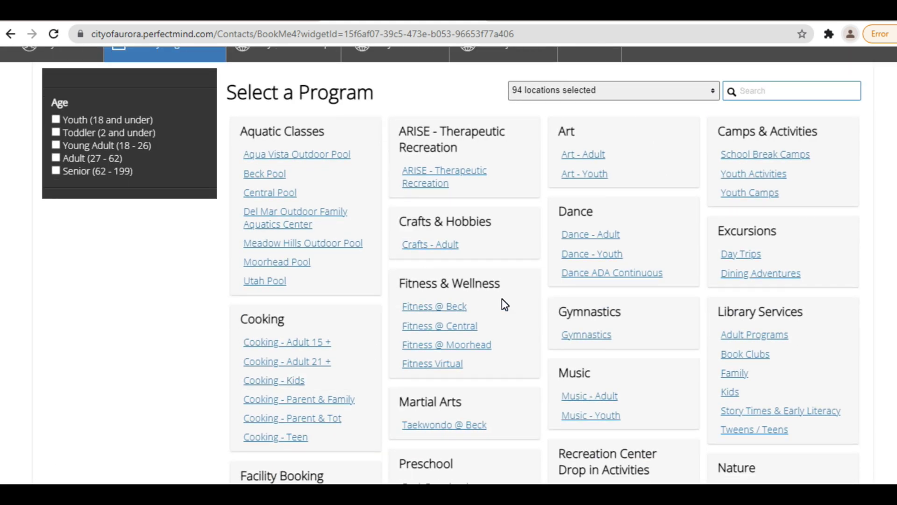
pyautogui.click(766, 355)
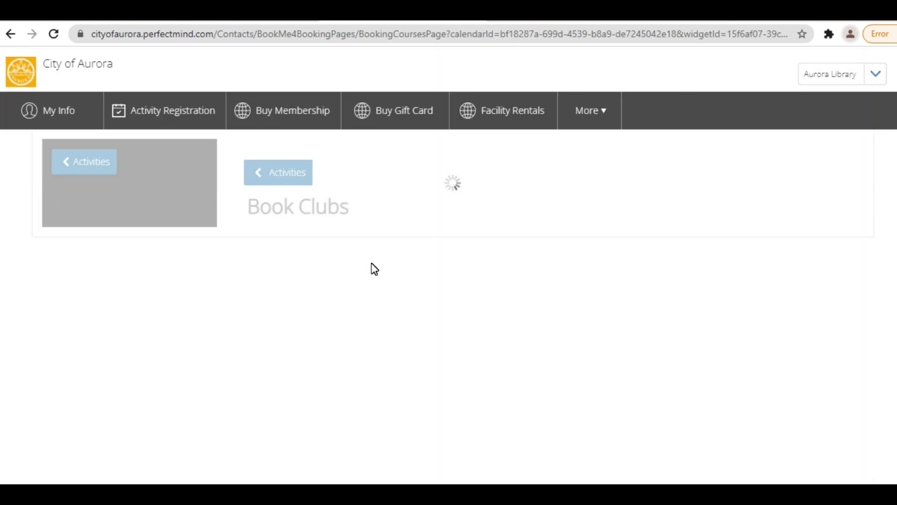
pyautogui.scroll(-3, 476, 241)
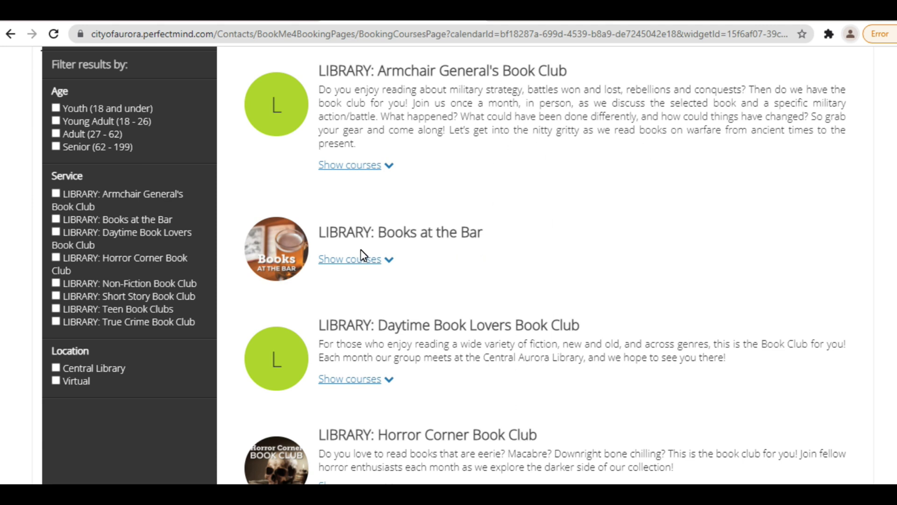
pyautogui.click(369, 260)
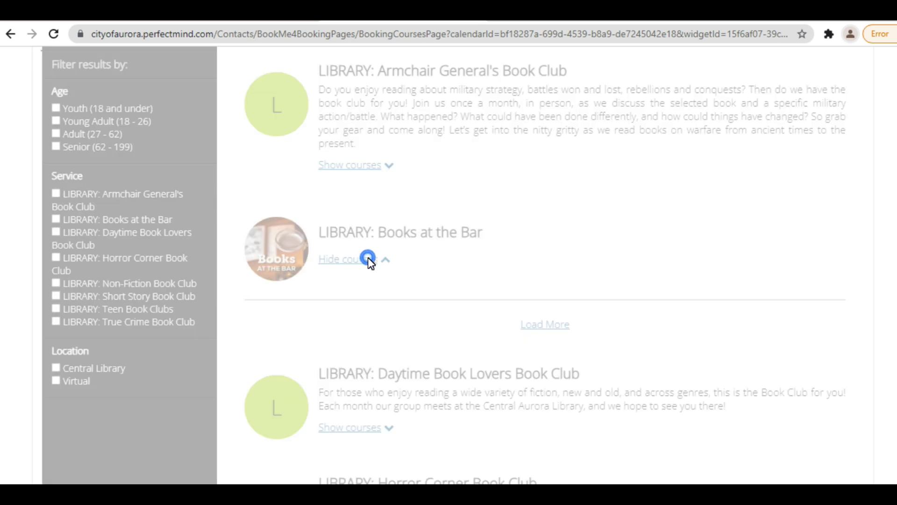
pyautogui.scroll(-1, 581, 226)
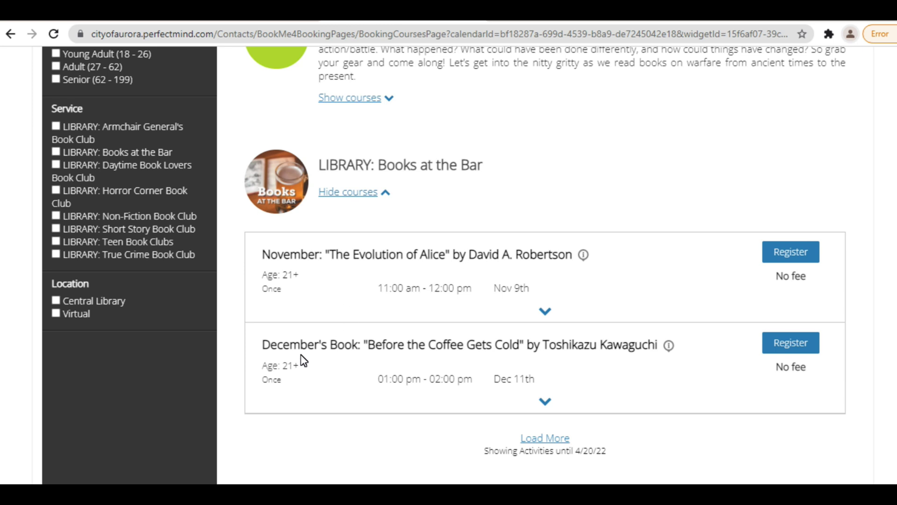
pyautogui.click(801, 252)
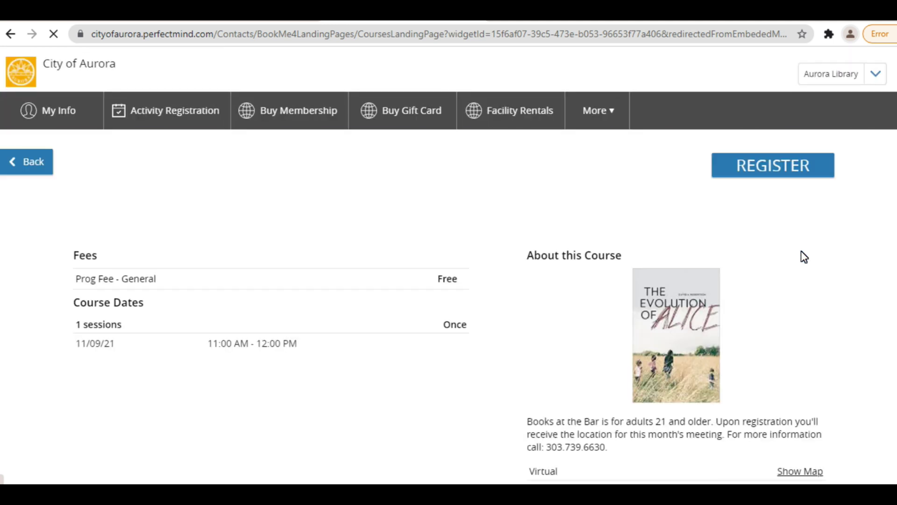
# - Register for the session with the account holder ('You') as the attendee and continue
pyautogui.scroll(-2, 804, 256)
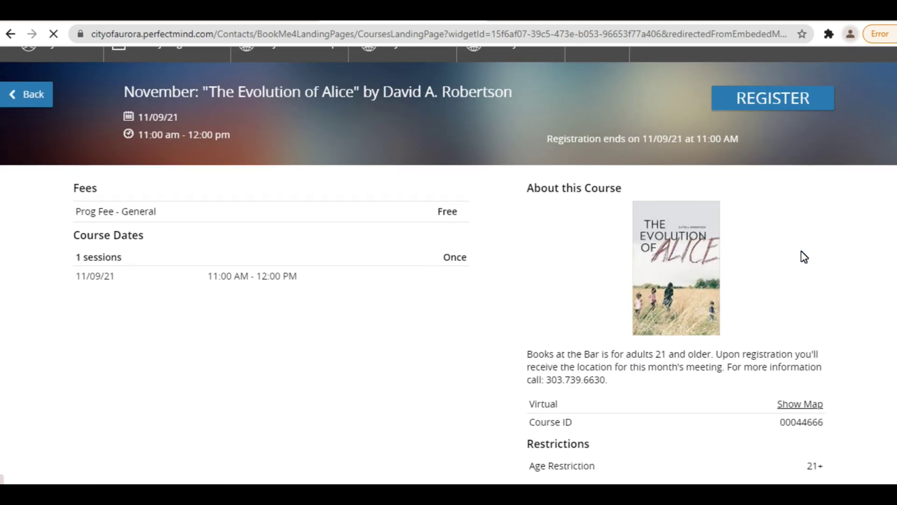
pyautogui.click(784, 106)
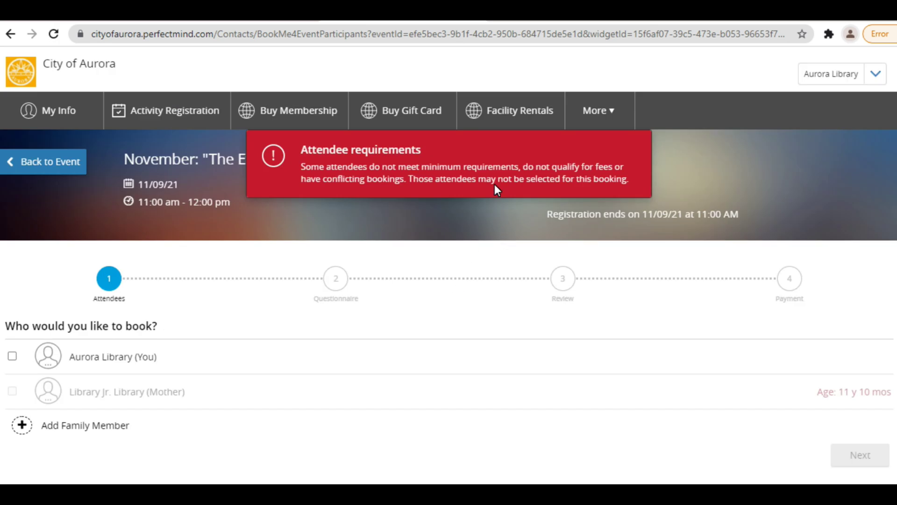
pyautogui.click(12, 356)
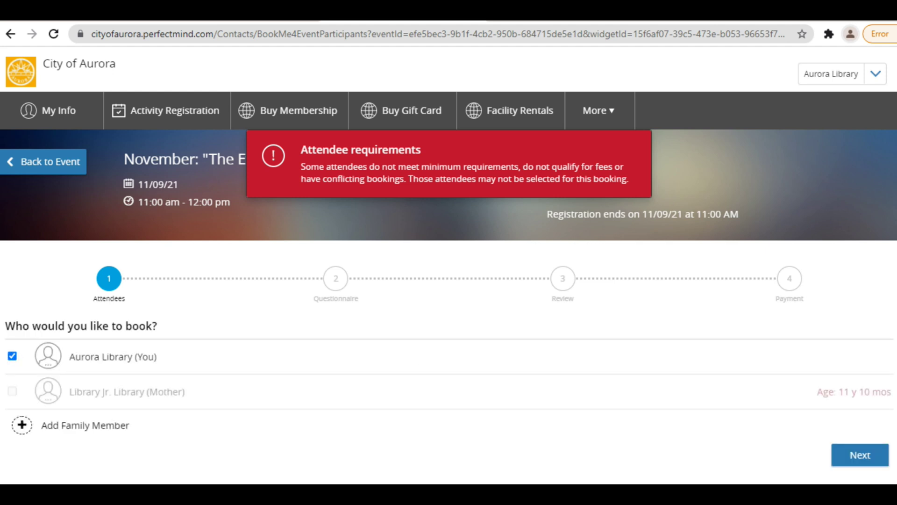
pyautogui.scroll(-1, 532, 382)
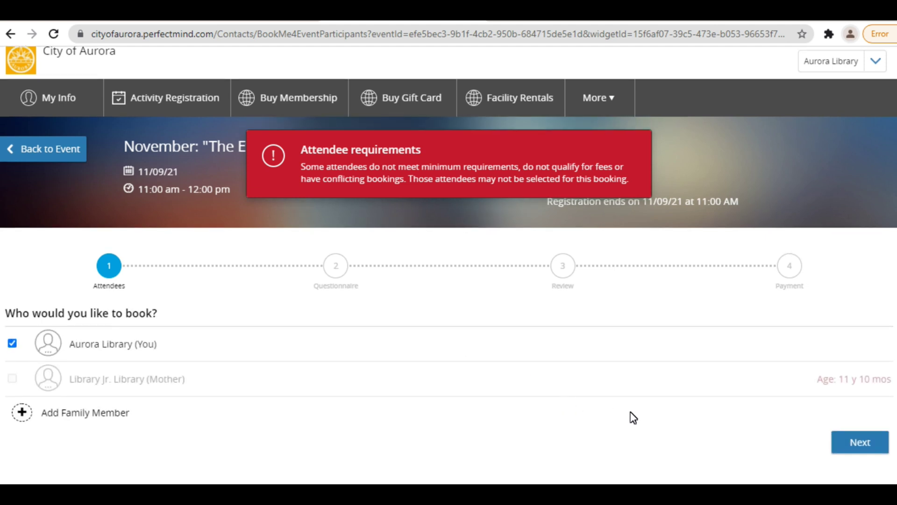
pyautogui.click(873, 443)
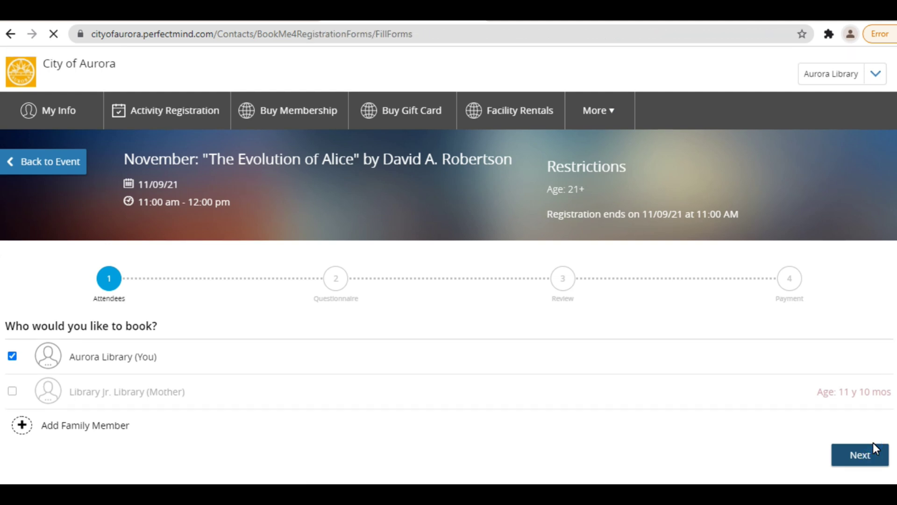
# - Acknowledge the release/waiver form and proceed to the $0.00 Cart Summary
pyautogui.scroll(-2, 634, 370)
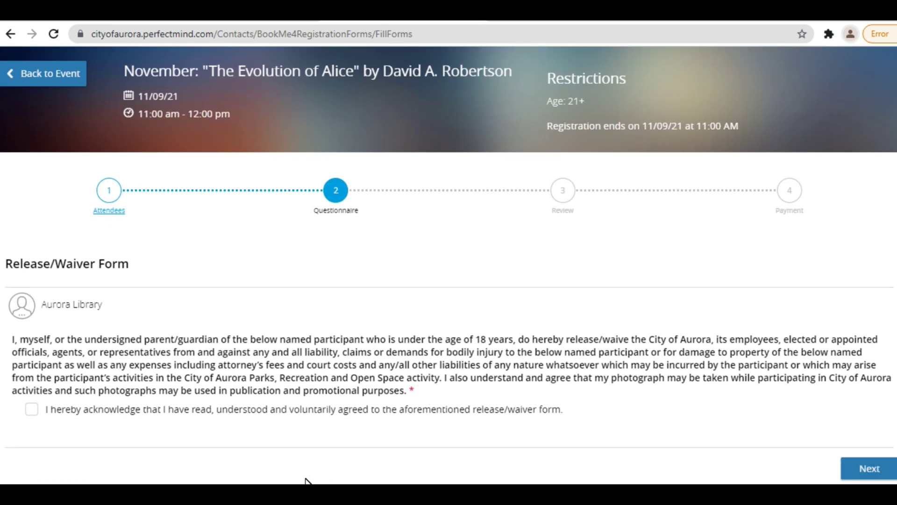
pyautogui.click(31, 409)
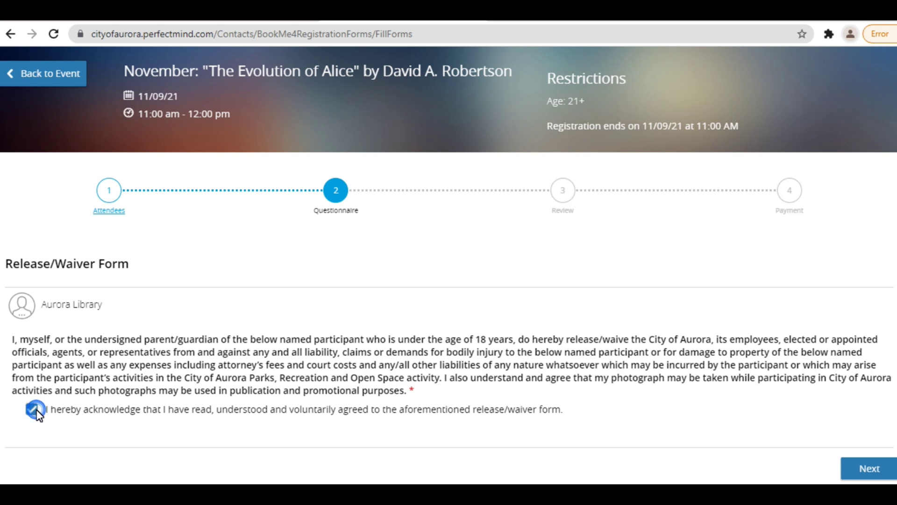
pyautogui.click(856, 467)
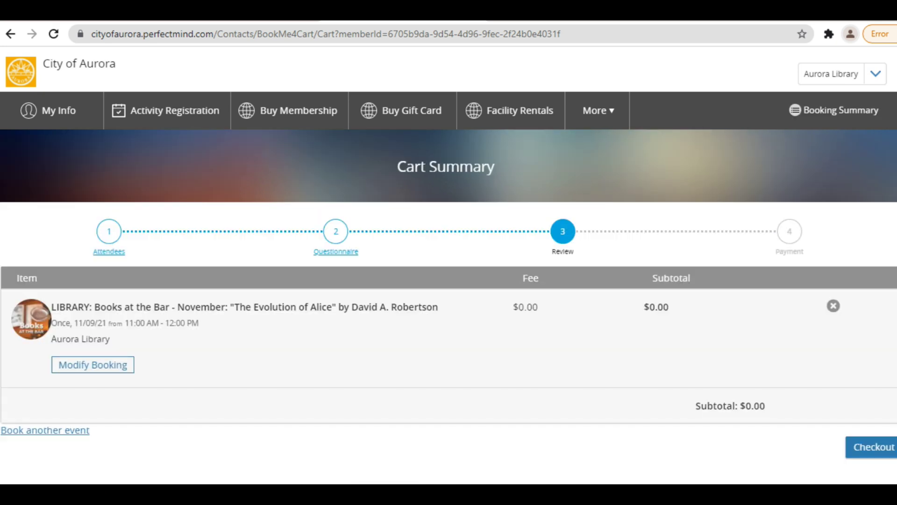
pyautogui.scroll(-1, 469, 392)
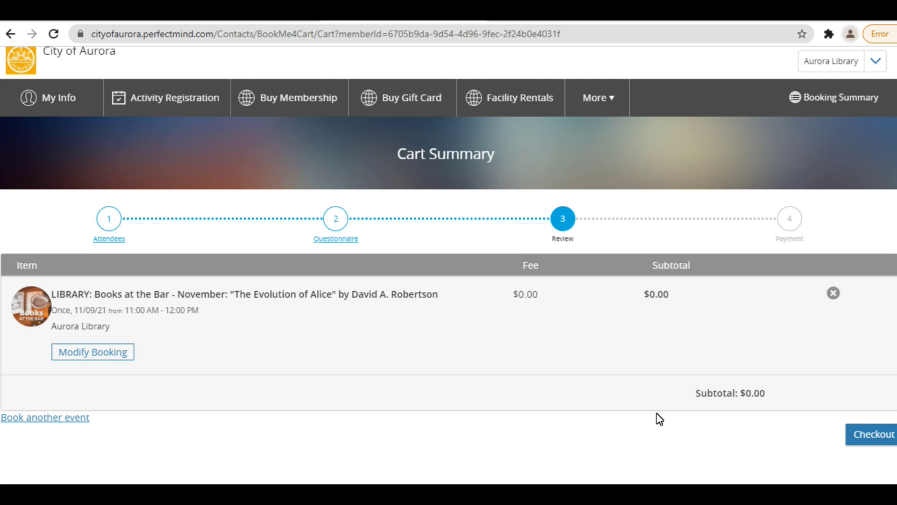
pyautogui.click(46, 418)
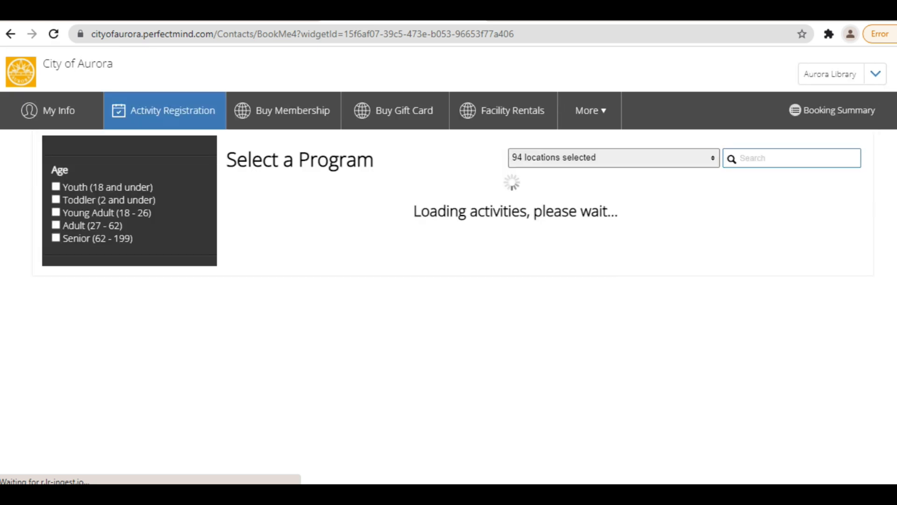
pyautogui.scroll(-1, 844, 384)
pyautogui.scroll(-1, 843, 383)
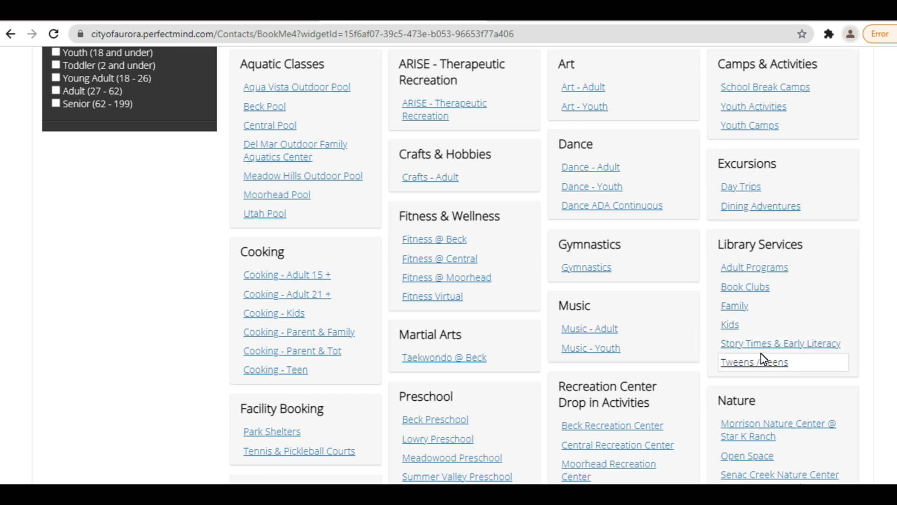
pyautogui.click(778, 271)
pyautogui.scroll(-1, 711, 274)
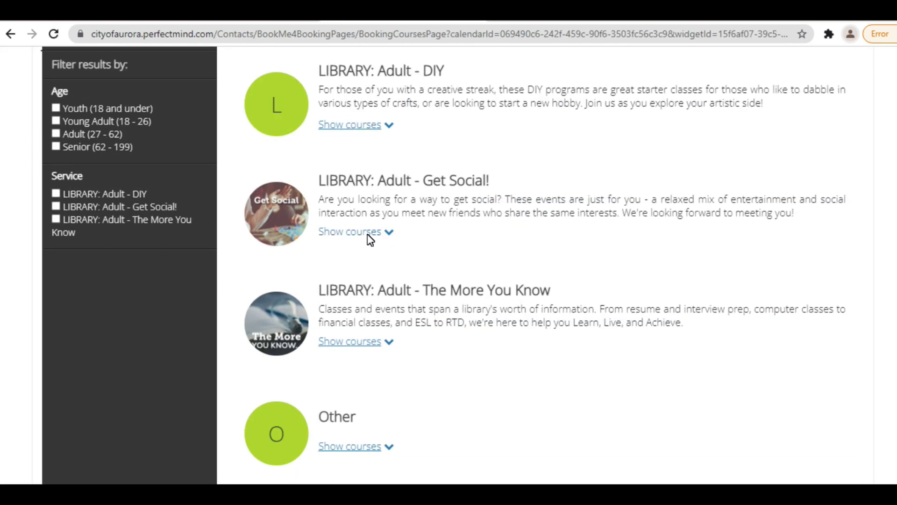
pyautogui.click(348, 232)
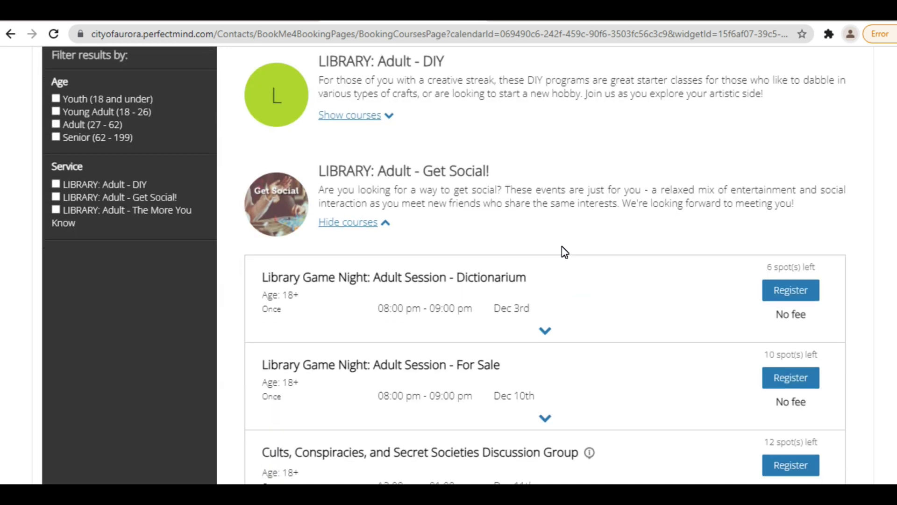
pyautogui.scroll(3, 718, 161)
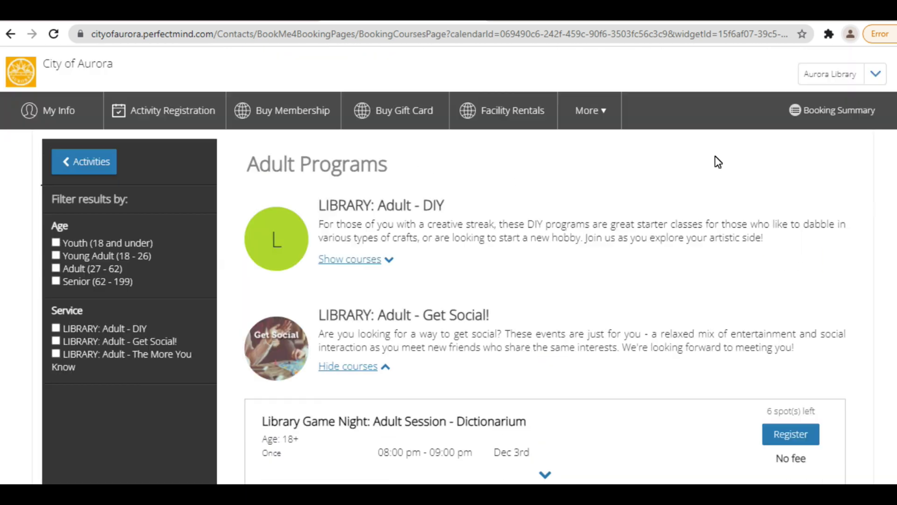
pyautogui.click(848, 114)
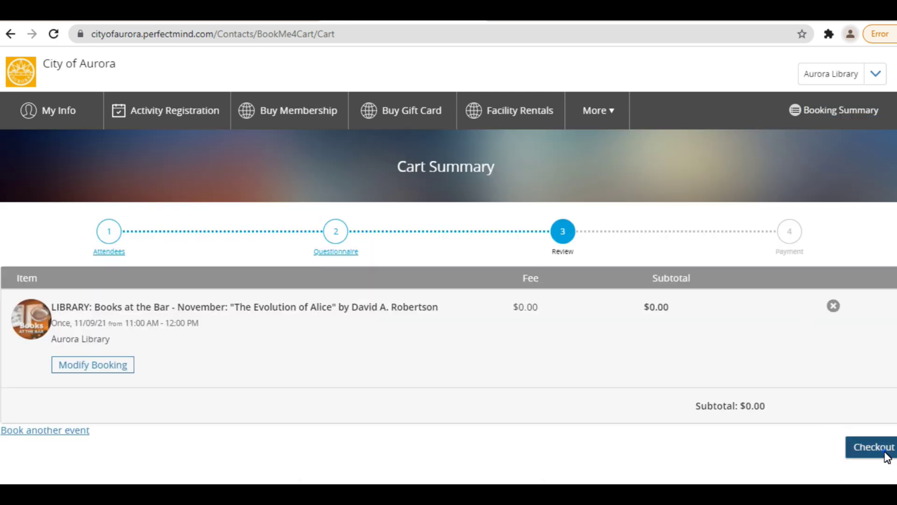
# - Check out the $0.00 cart to confirm the Evolution of Alice registration
pyautogui.click(886, 457)
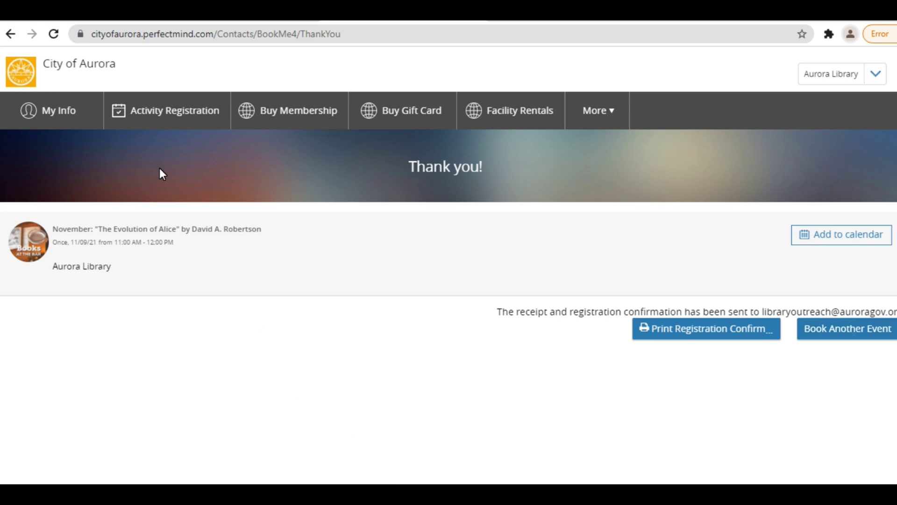
pyautogui.click(55, 111)
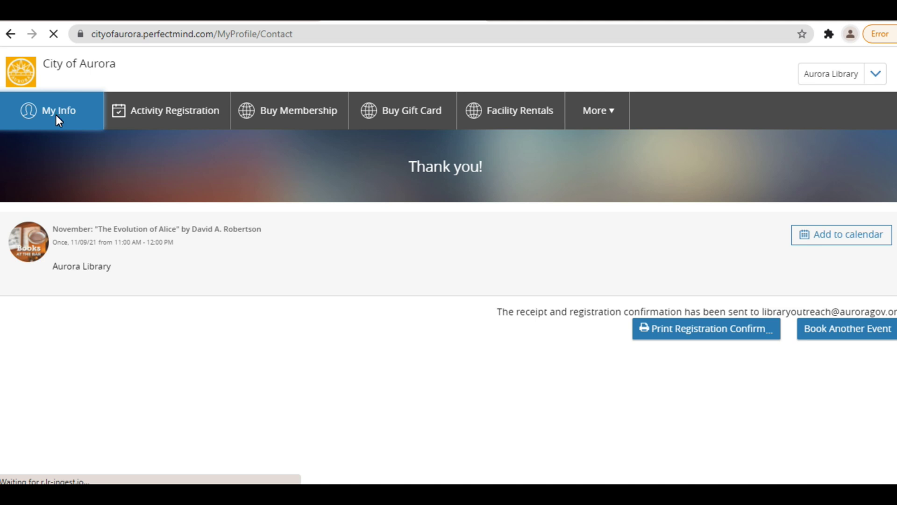
# - Expand Schedules, include Library Jr.'s bookings, and move the calendar to November 2021
pyautogui.scroll(-2, 236, 340)
pyautogui.click(55, 359)
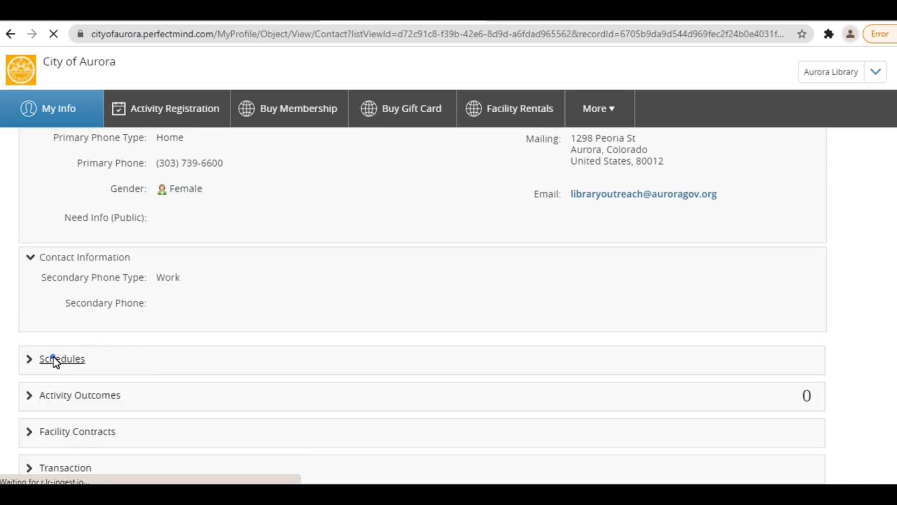
pyautogui.scroll(-4, 270, 330)
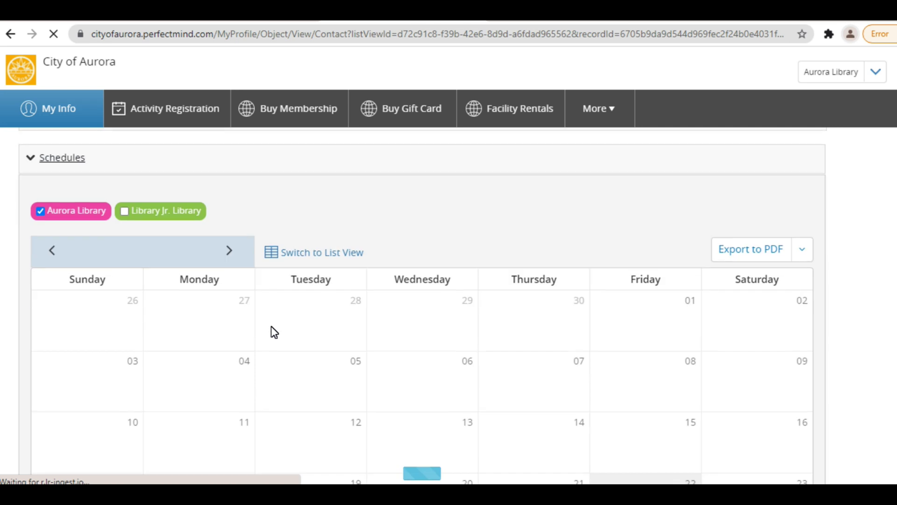
pyautogui.click(121, 213)
pyautogui.scroll(-1, 438, 308)
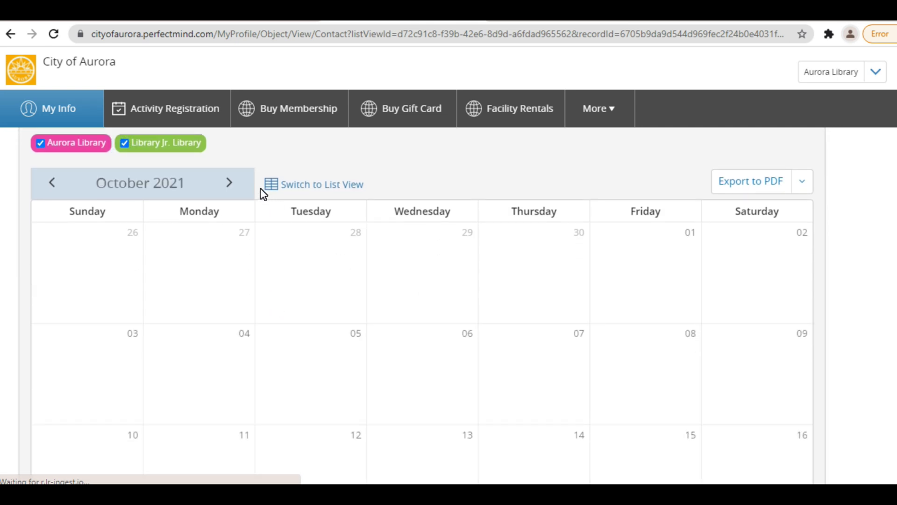
pyautogui.click(229, 183)
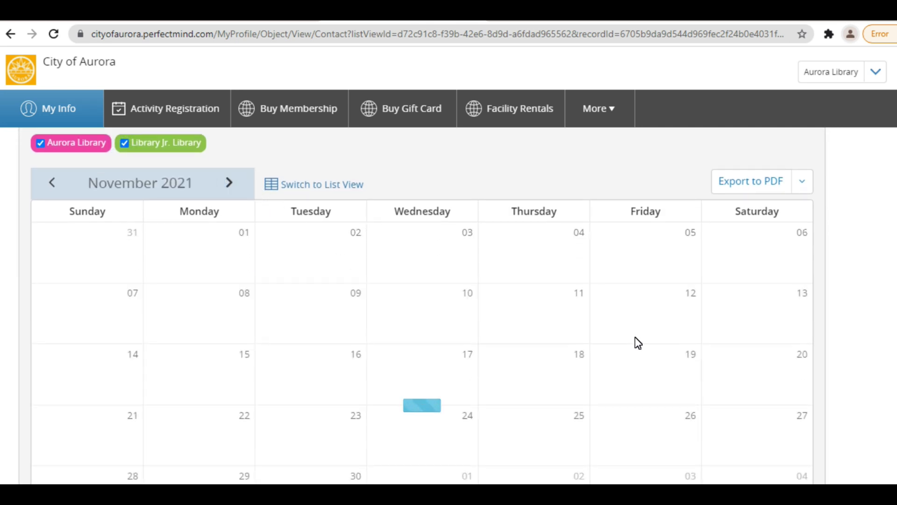